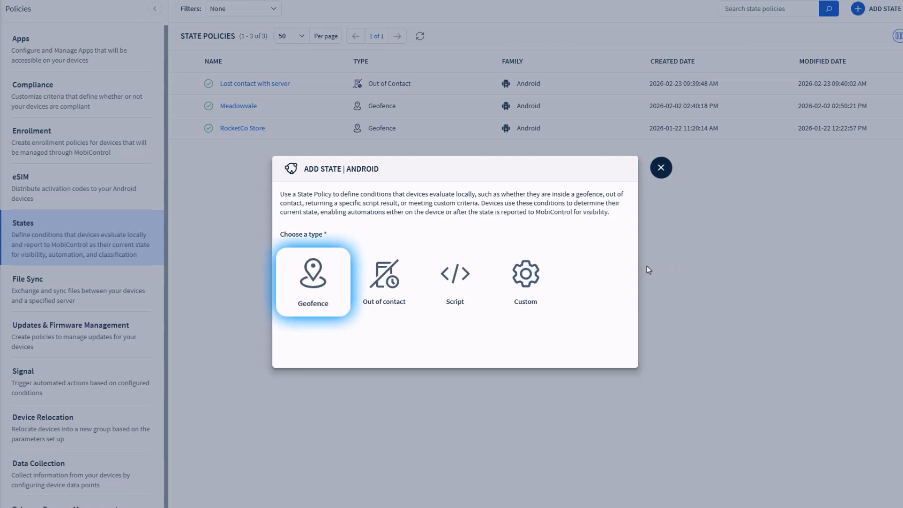
Start a Geofence state policy for Android and name it "Out of Geofence"
click(314, 285)
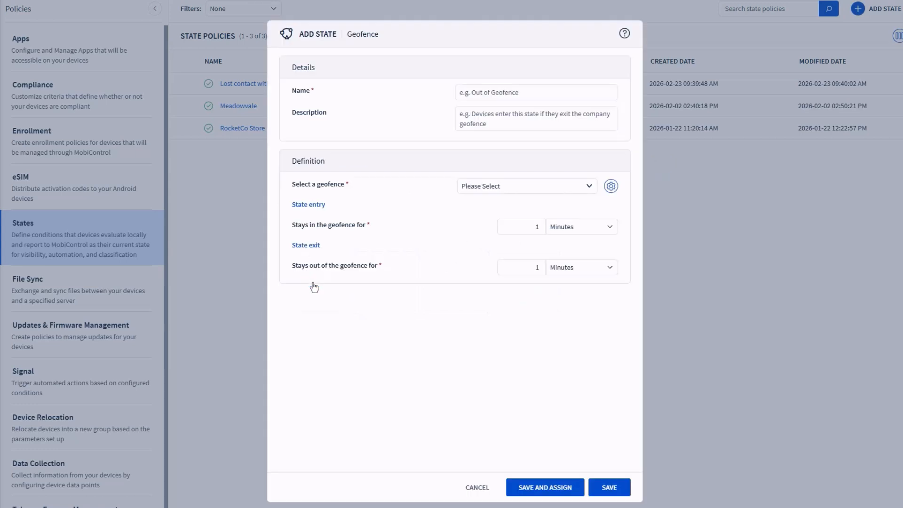
click(511, 92)
text(Out of G)
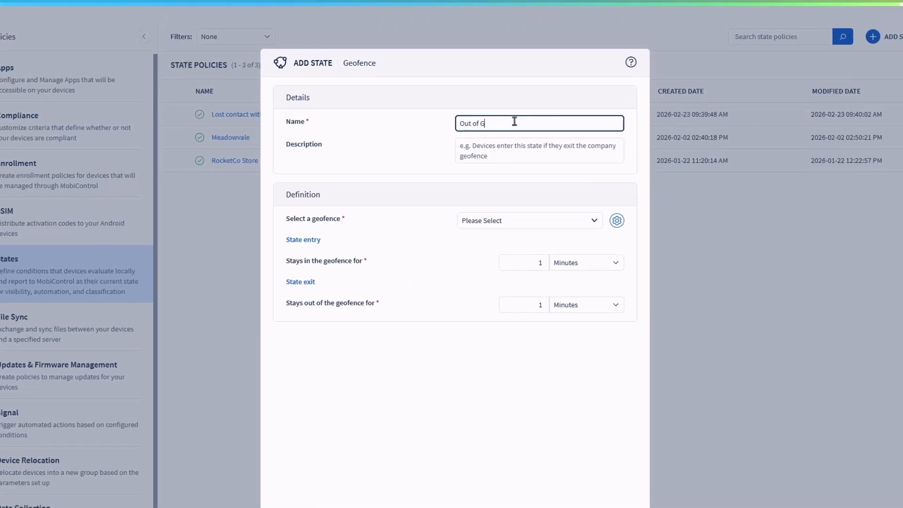
text(eofence)
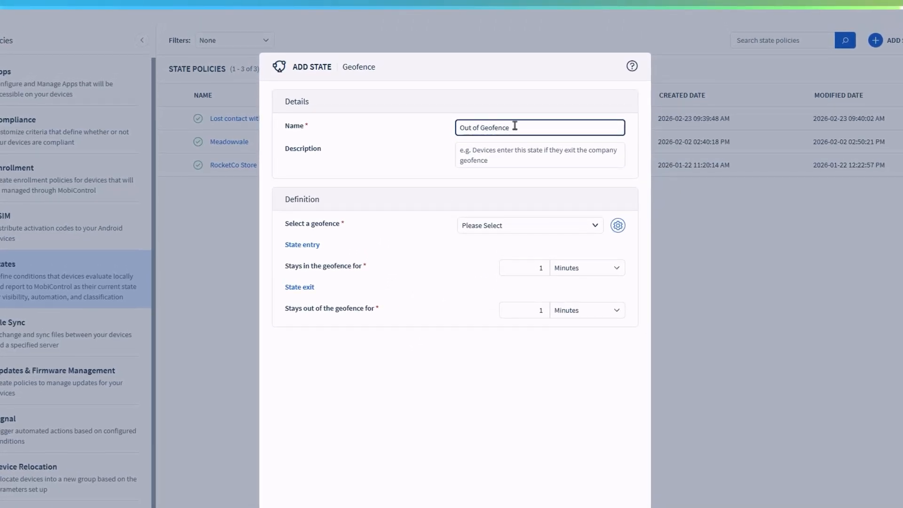
Select the RocketCo Warehouse geofence and set the stay-in-geofence duration for state entry to 5 minutes
click(494, 226)
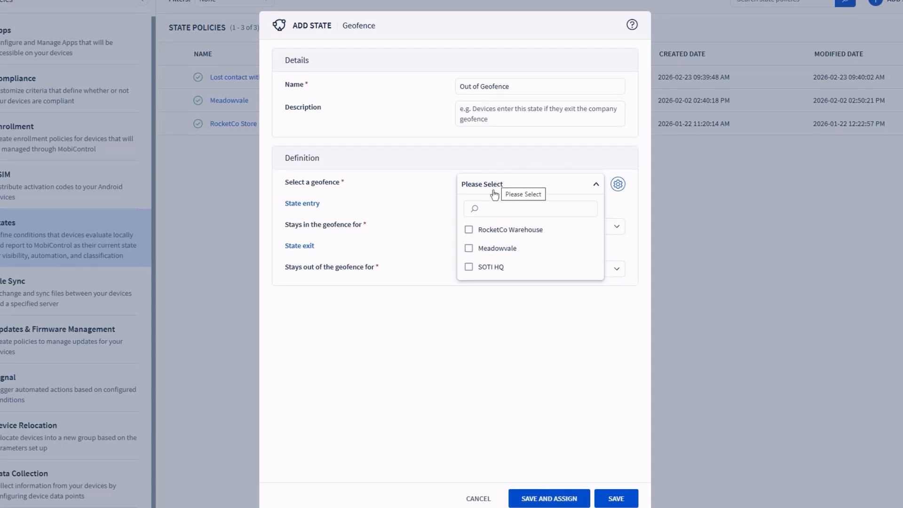
click(469, 230)
click(440, 197)
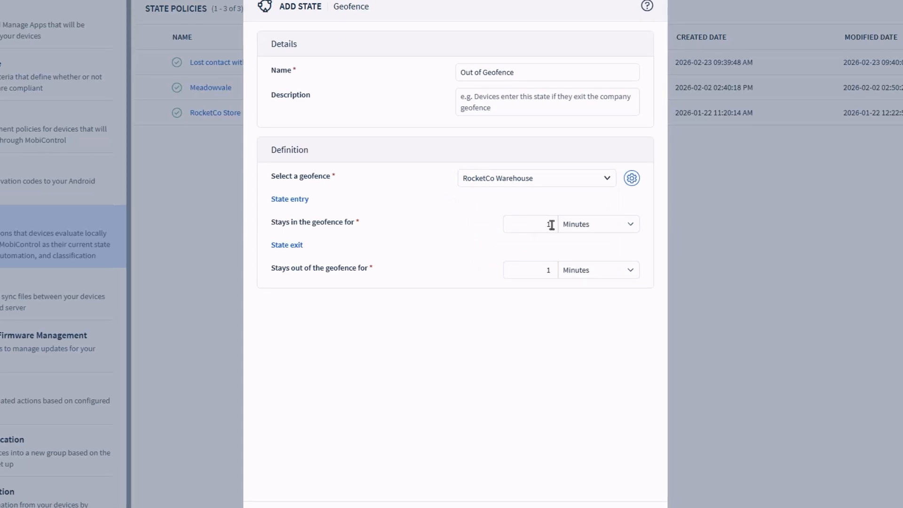
click(551, 224)
key(BackSpace)
text(5)
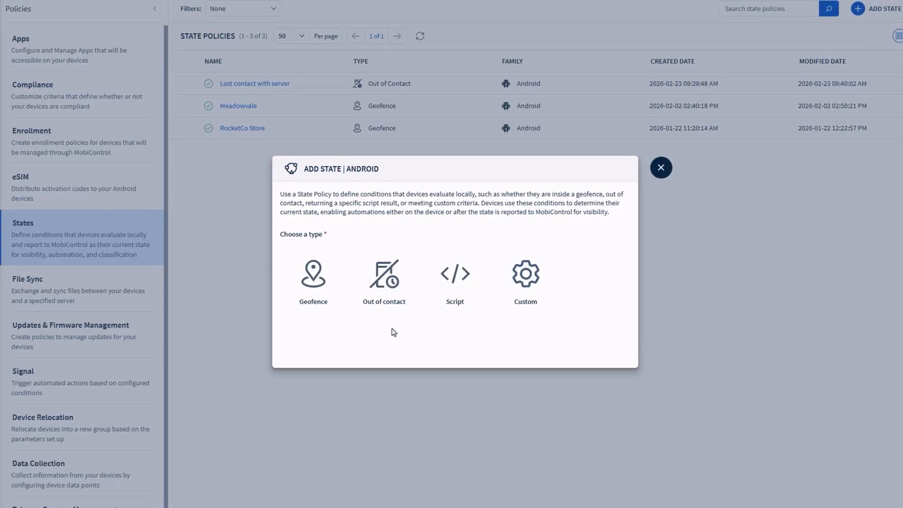
Start an Out of contact state policy and name it "Lost contact with server"
click(385, 282)
click(496, 97)
text(Lost contact with server)
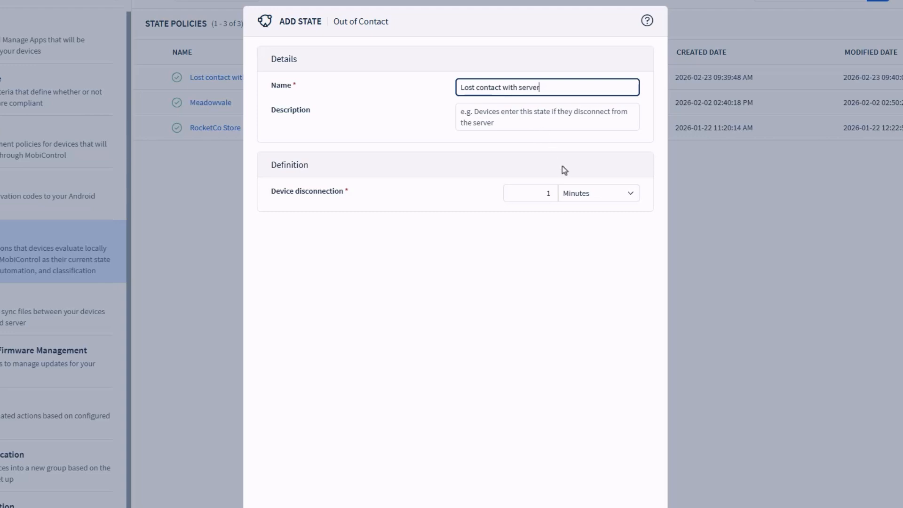
Set the device disconnection period to 2 days, then discard the Out of contact policy without saving
click(572, 194)
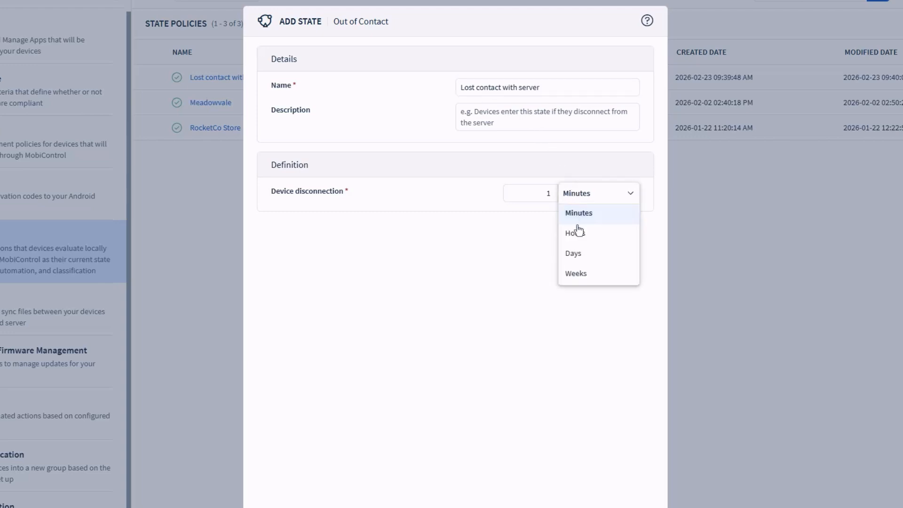
click(583, 255)
click(556, 198)
key(BackSpace)
text(2)
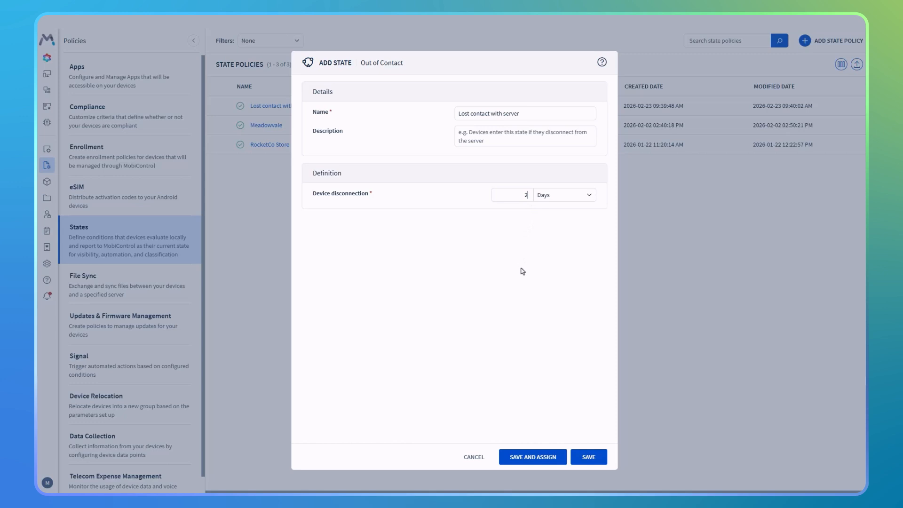
click(471, 459)
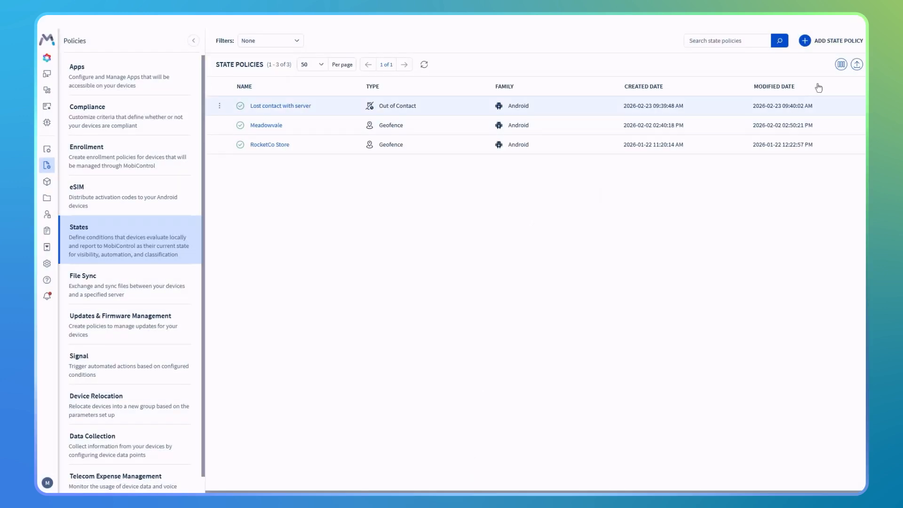
Start a Script state policy named "App Foreground Check" that executes the saved JavaScript script POS App Foreground Check
click(841, 41)
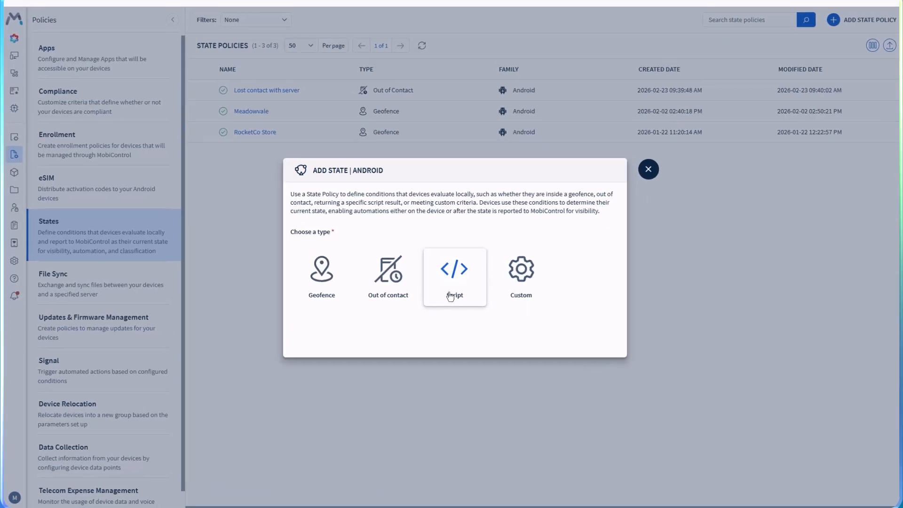
click(453, 298)
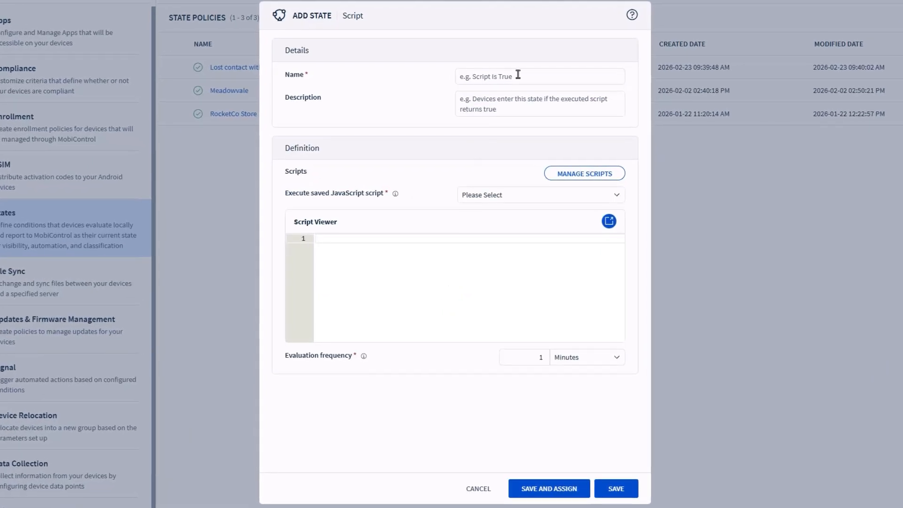
click(518, 75)
text(App Foreground Check)
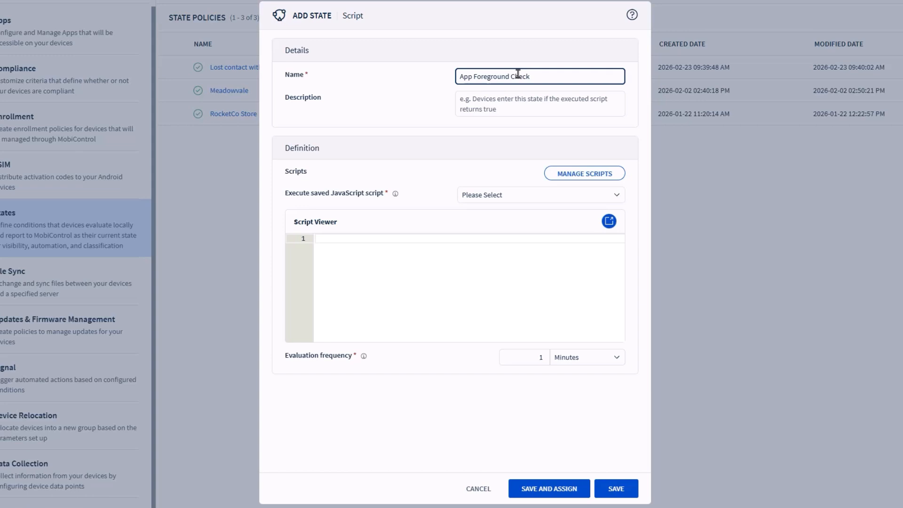
click(521, 196)
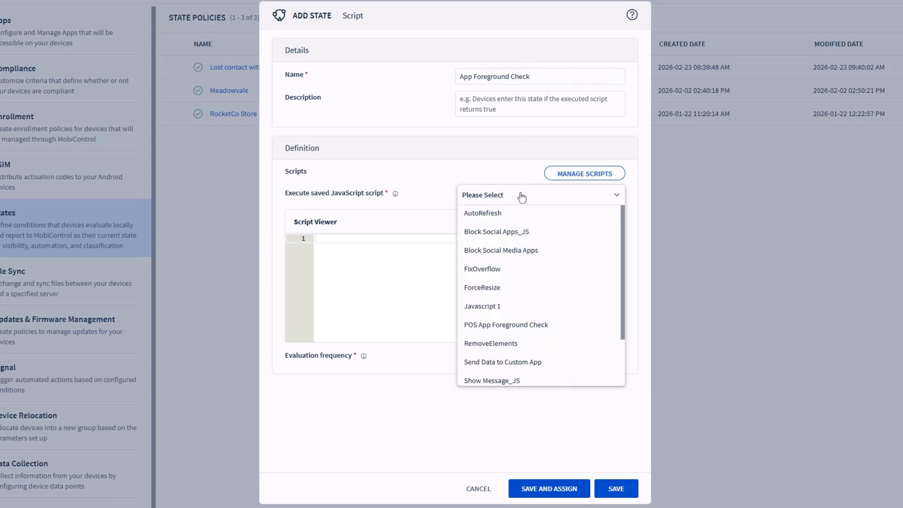
click(547, 324)
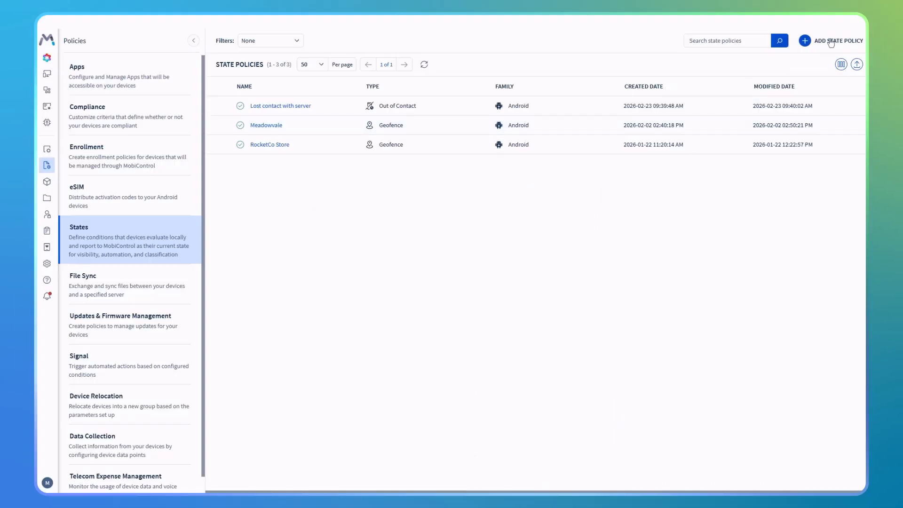
Start a Custom state policy and name it "Non corporate network"
click(832, 42)
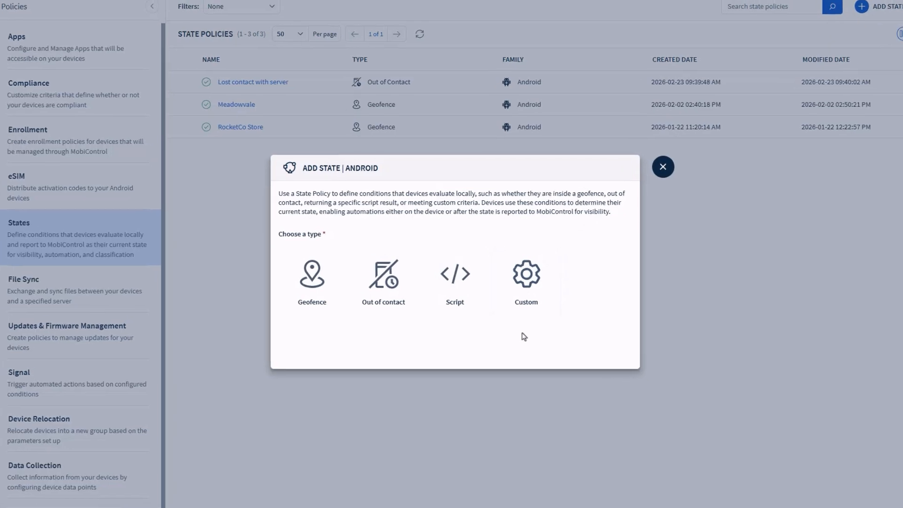
click(528, 303)
click(547, 89)
text(Non corporate network)
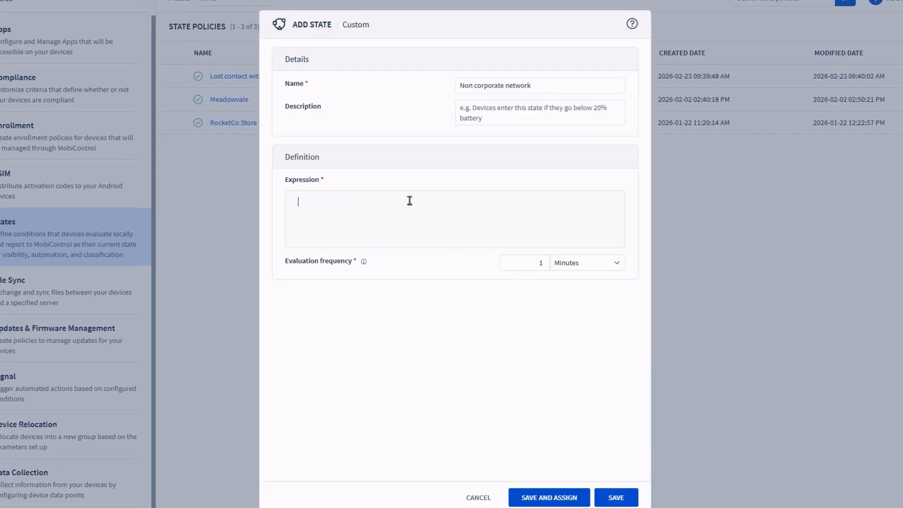
Add the condition Network SSID is not soti.network to the expression and choose OR as its logical operator
click(409, 201)
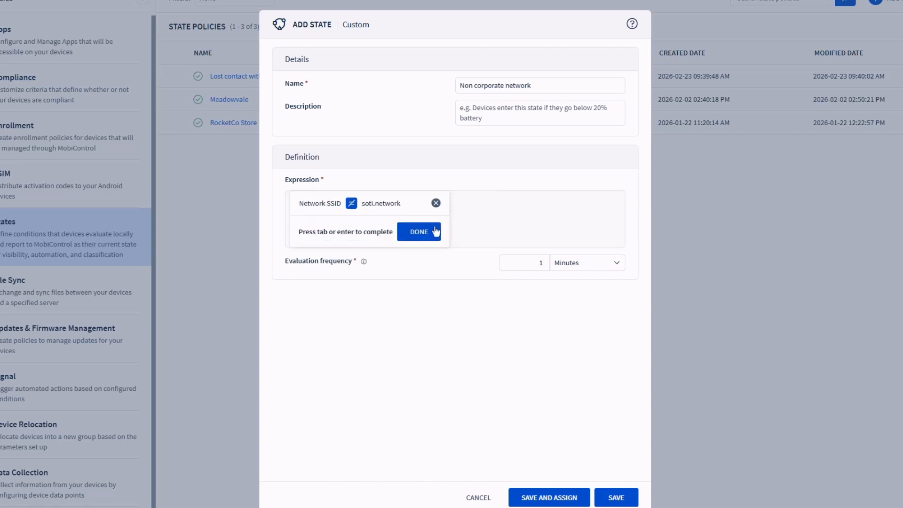
click(435, 232)
click(439, 201)
click(447, 245)
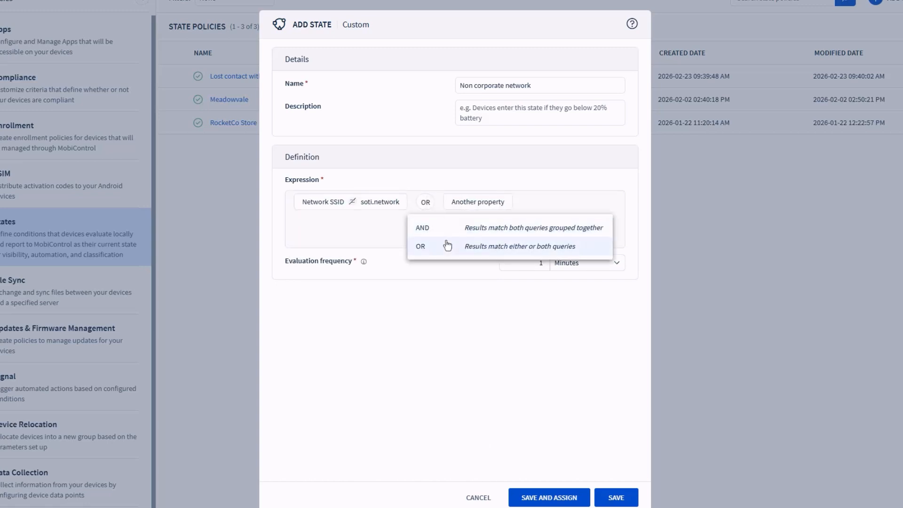
click(447, 245)
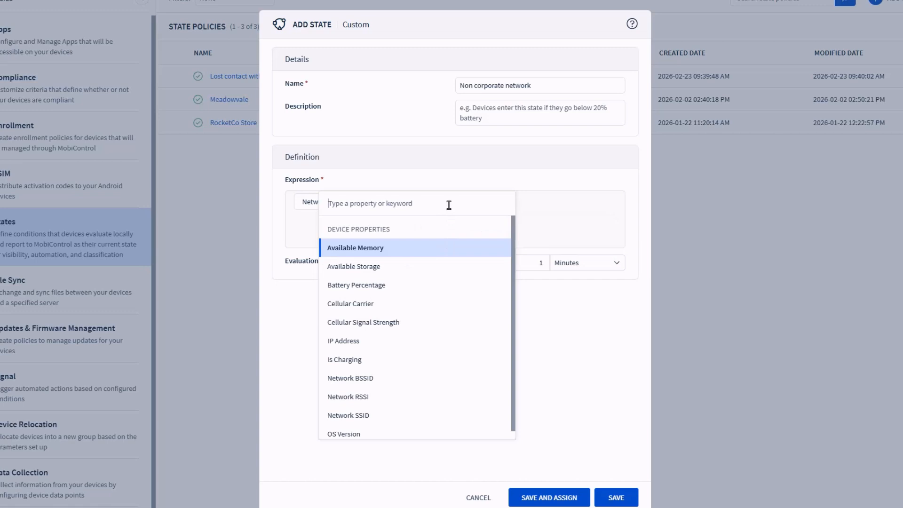
Add Network SSID is not network.backup as the second condition and save the state policy
click(391, 414)
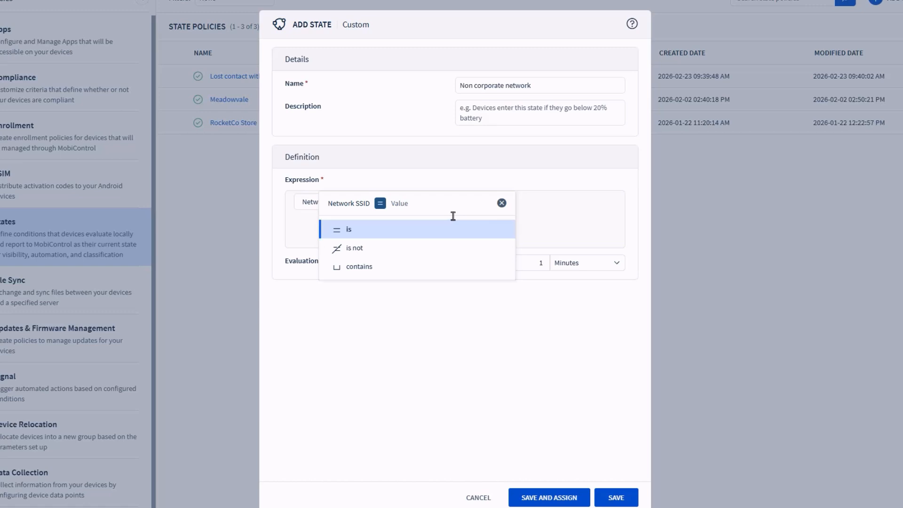
click(452, 246)
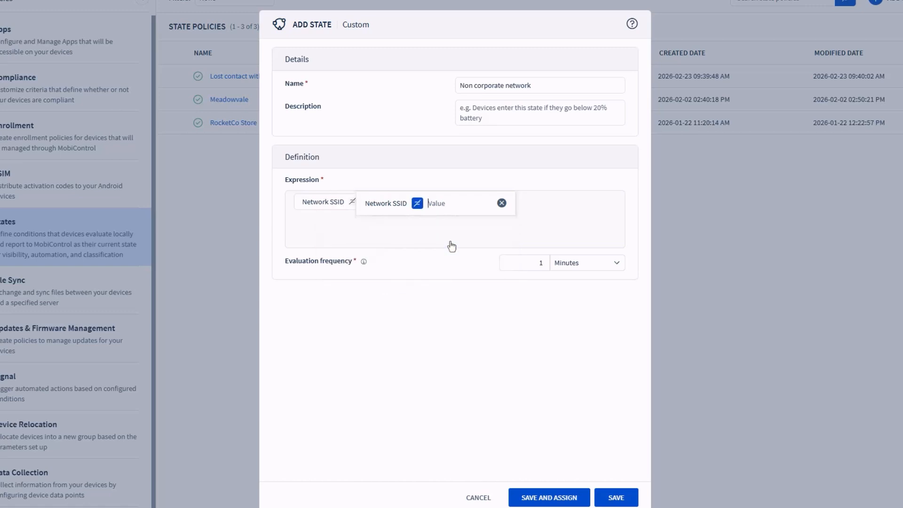
text(network.backup)
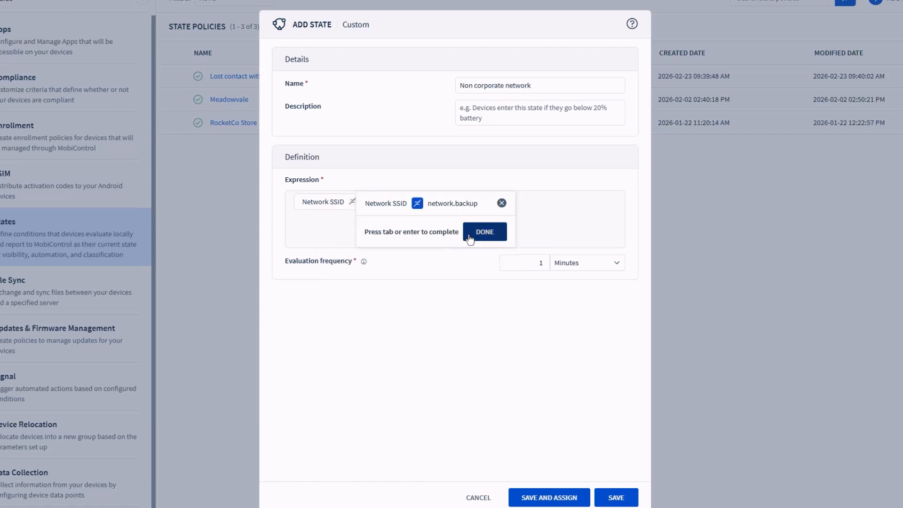
click(484, 233)
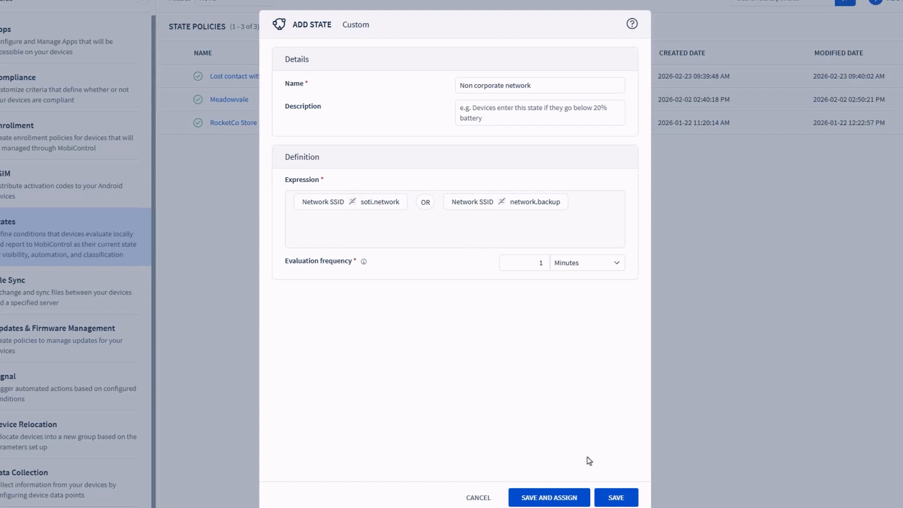
click(606, 494)
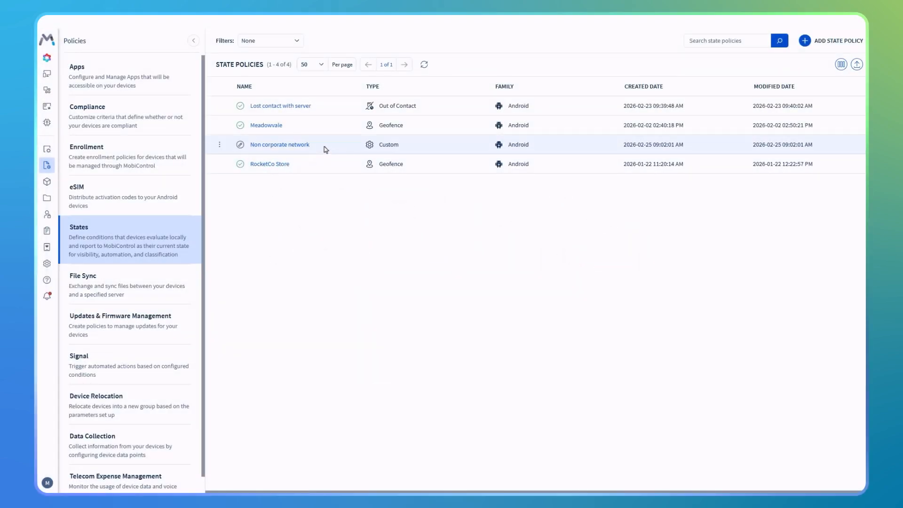
Assign the Non corporate network state policy to the My Company device group
right_click(323, 147)
click(350, 174)
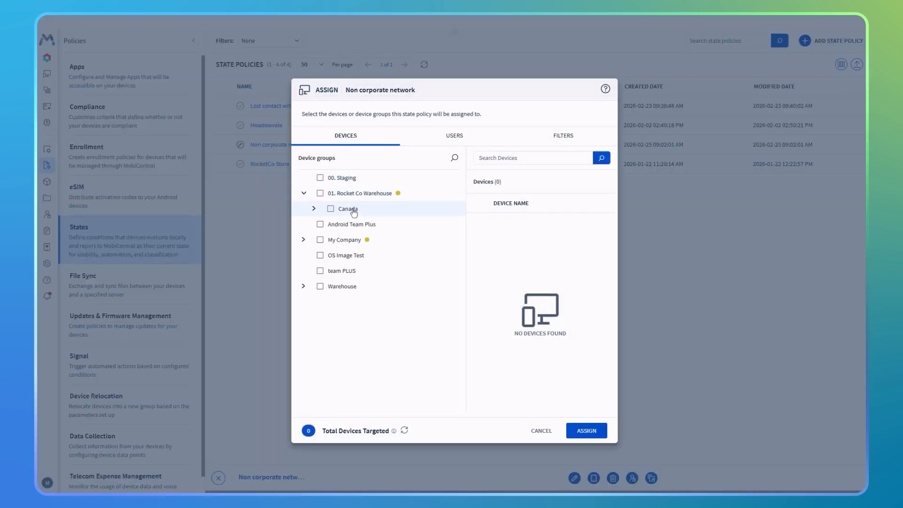
click(322, 240)
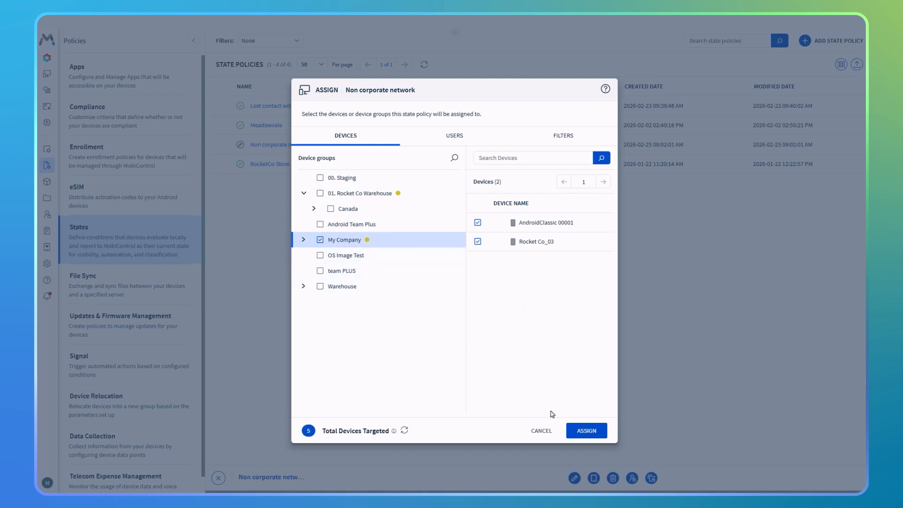
click(586, 431)
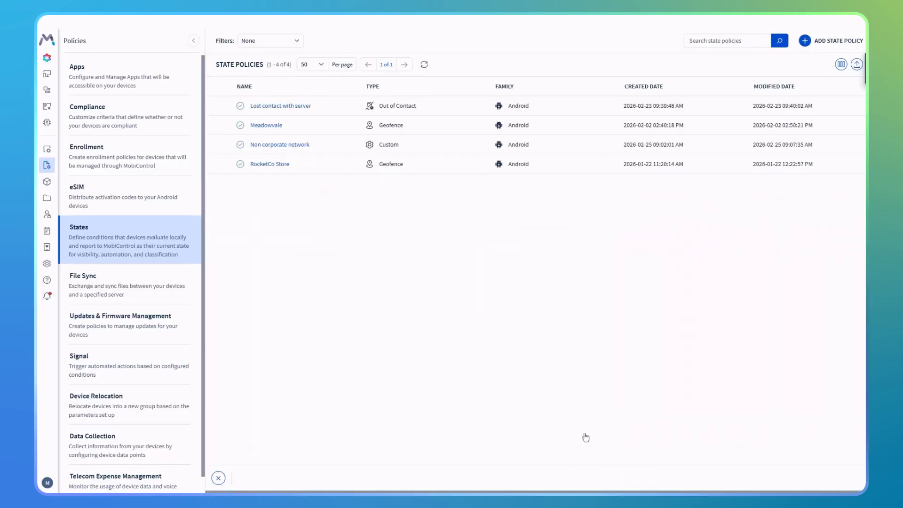
Review the policy details of Non corporate network, then close them
click(295, 145)
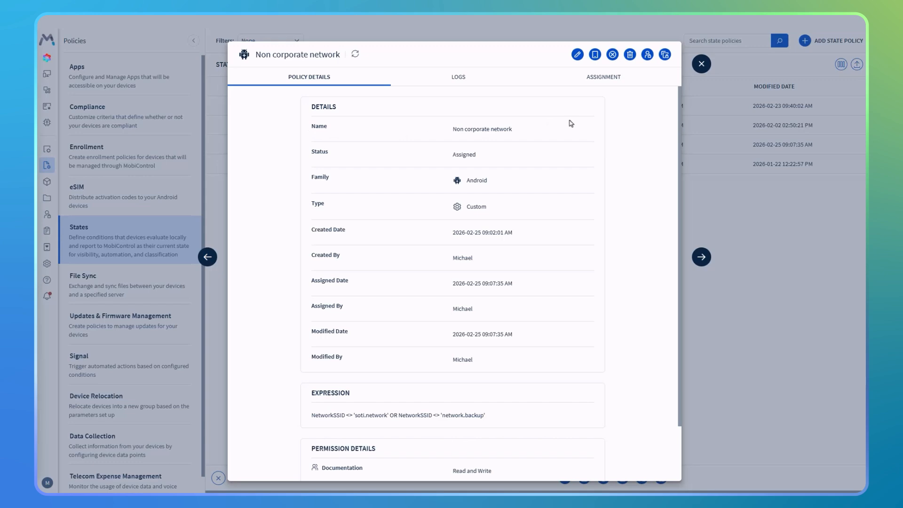
click(702, 63)
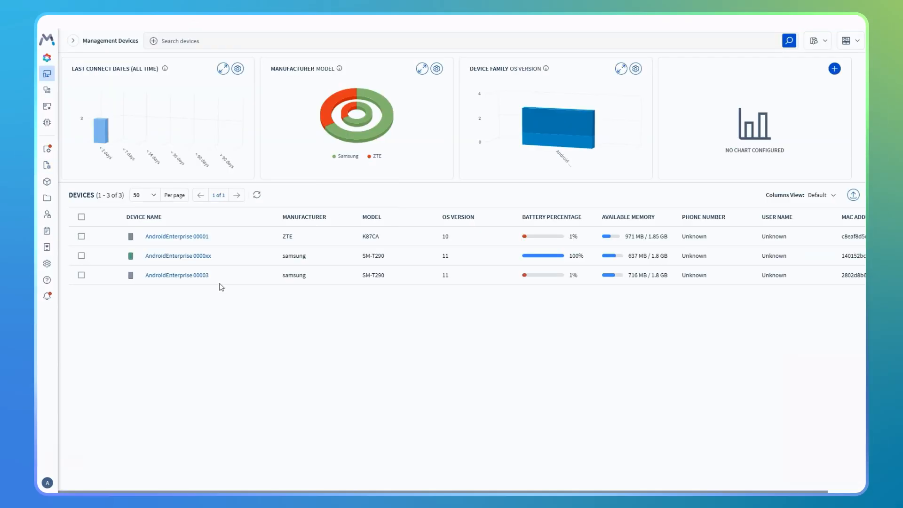
Open the extended properties of device AndroidEnterprise 00001 and examine its States and States History
click(201, 236)
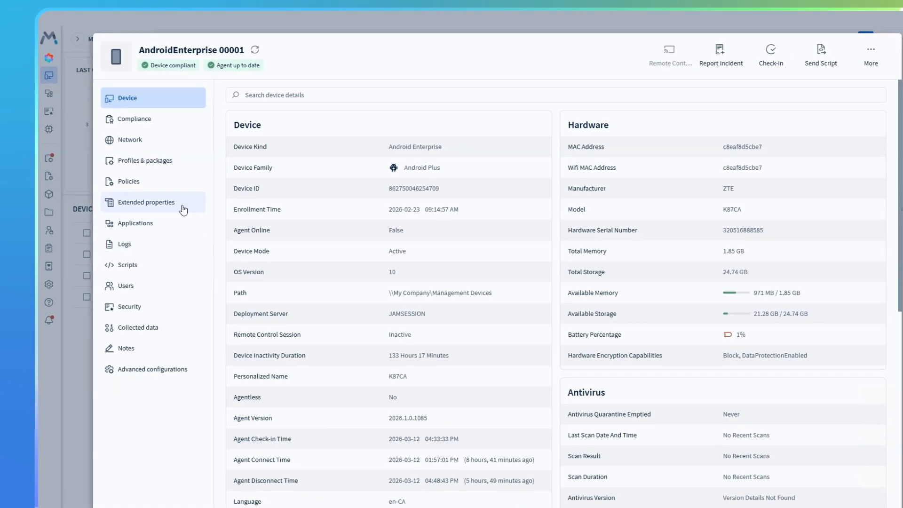
click(202, 221)
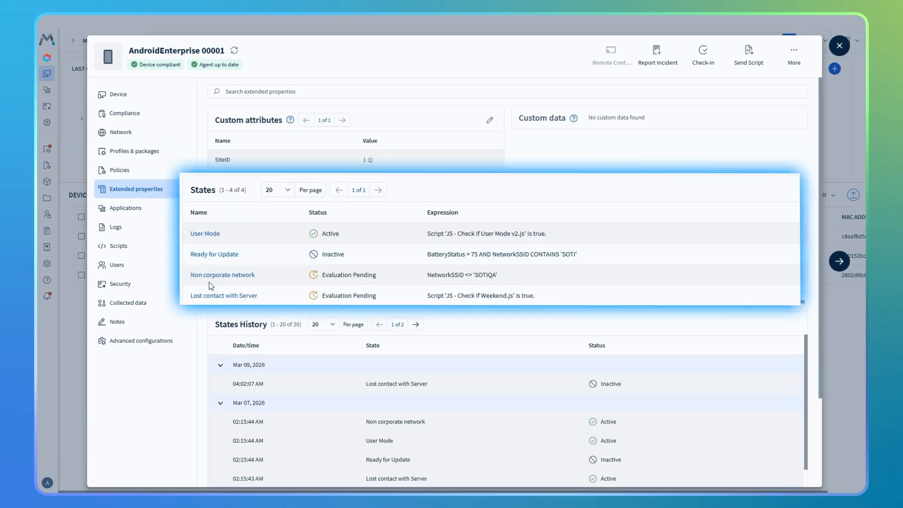
scroll(209, 322, down, 3)
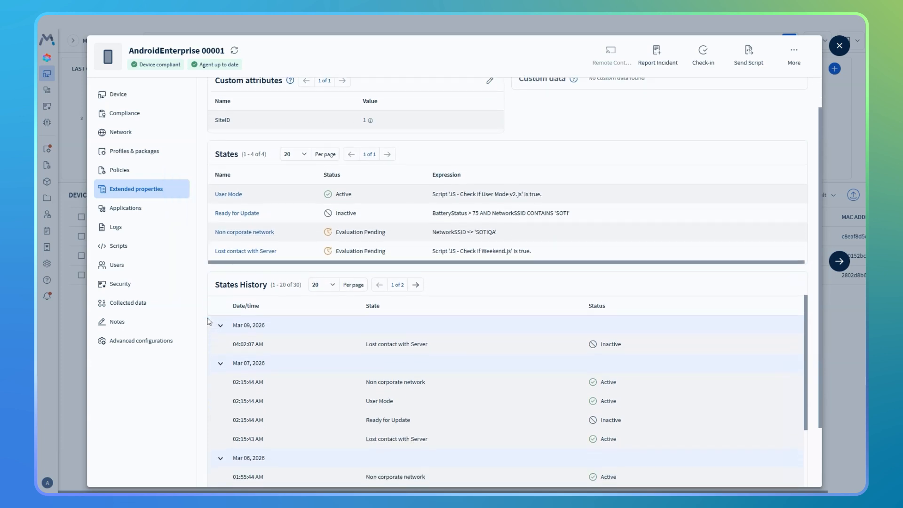
scroll(209, 321, down, 1)
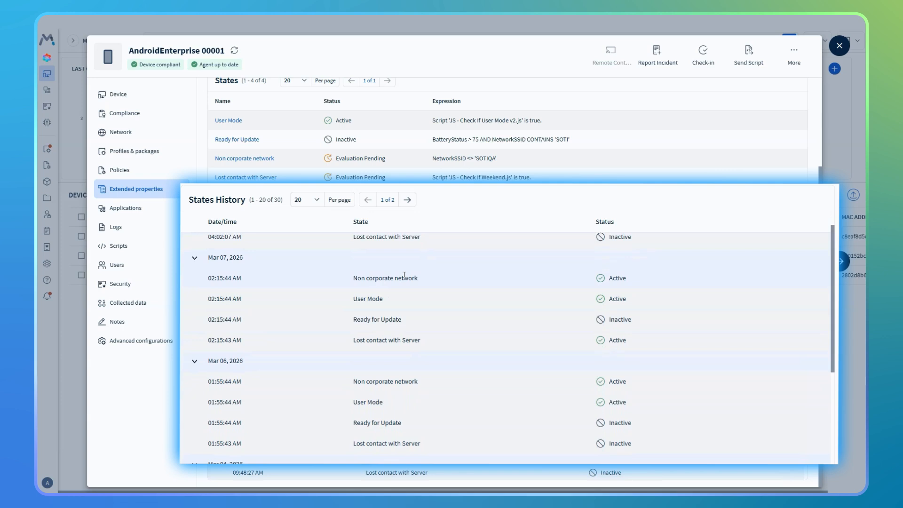
scroll(441, 303, down, 4)
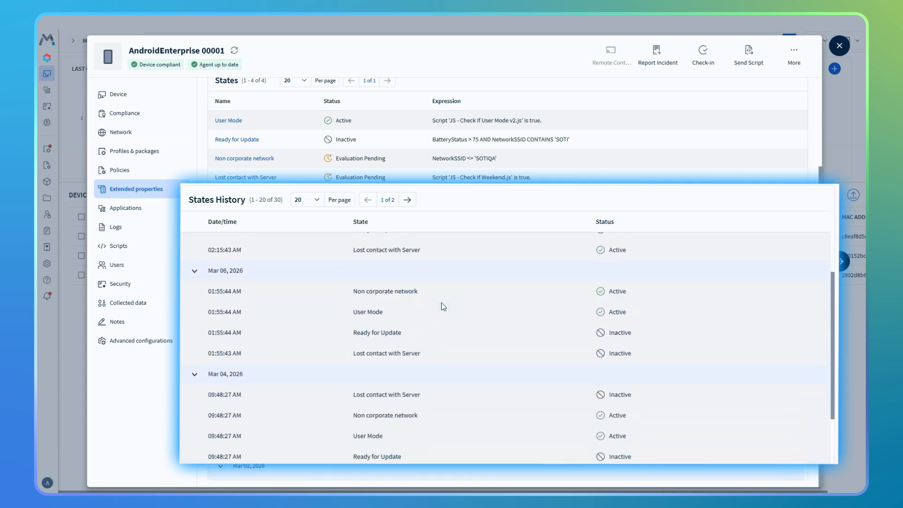
scroll(442, 306, down, 2)
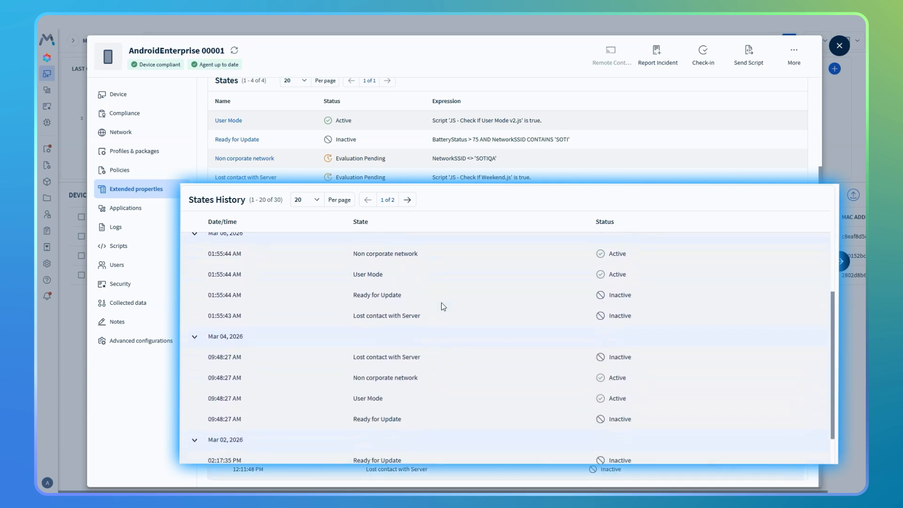